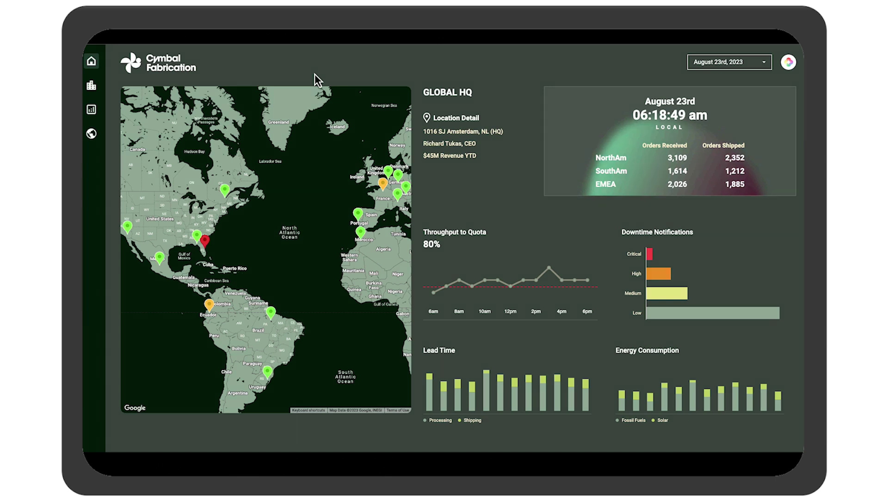
- Show the Florida MFG 3 plant, highlight the Throughput to Quota chart, and open Duet AI
{"action": "left_click", "coordinate": [206, 245]}
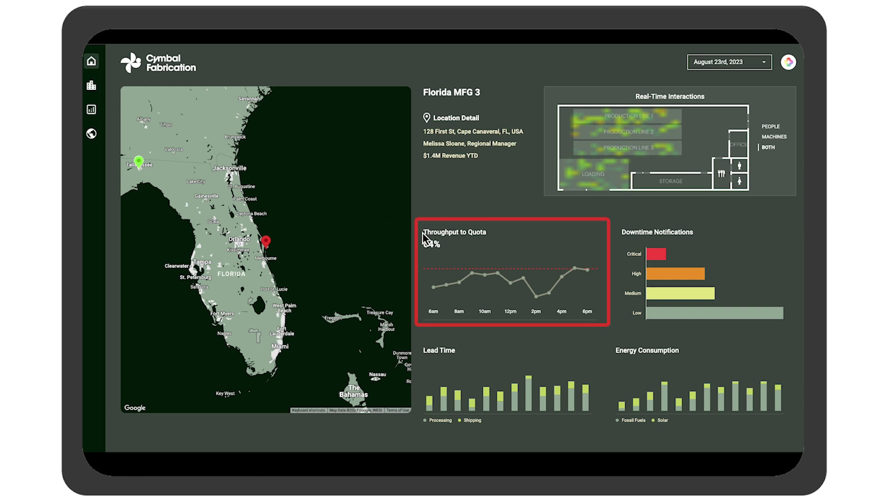
{"action": "left_click_drag", "start_coordinate": [423, 233], "coordinate": [488, 233]}
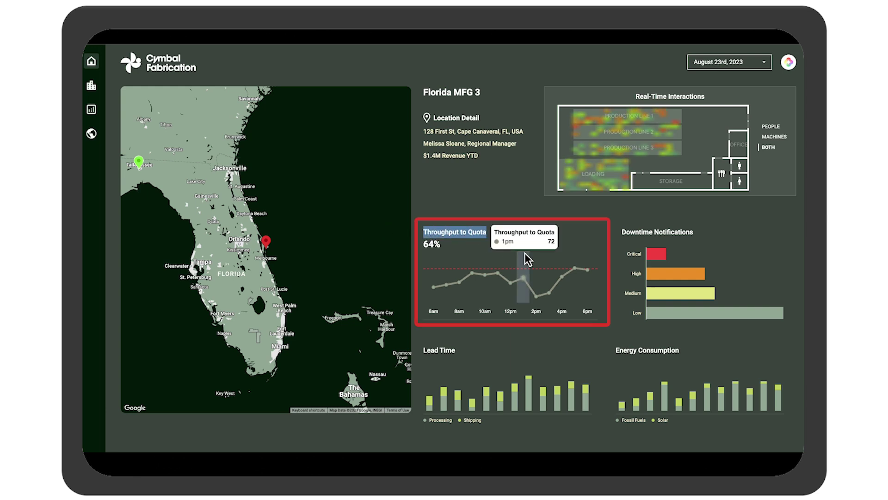
{"action": "mouse_move", "coordinate": [536, 285]}
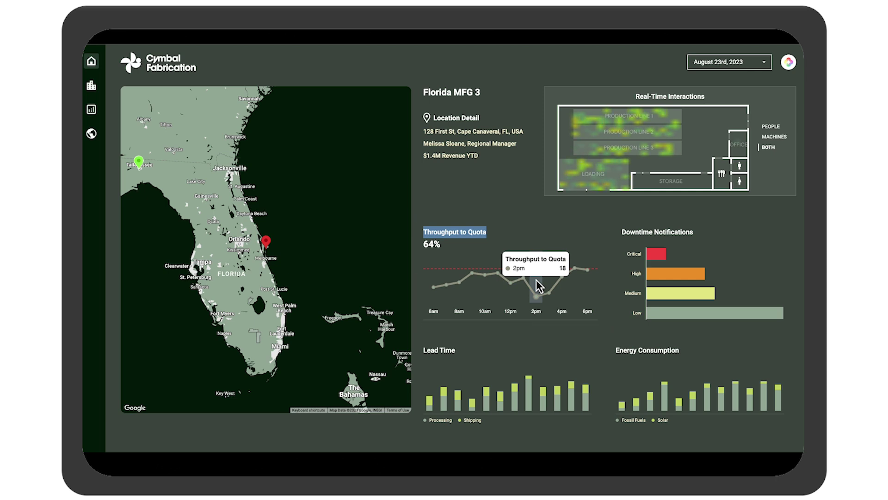
{"action": "mouse_move", "coordinate": [672, 130]}
{"action": "left_click", "coordinate": [788, 62]}
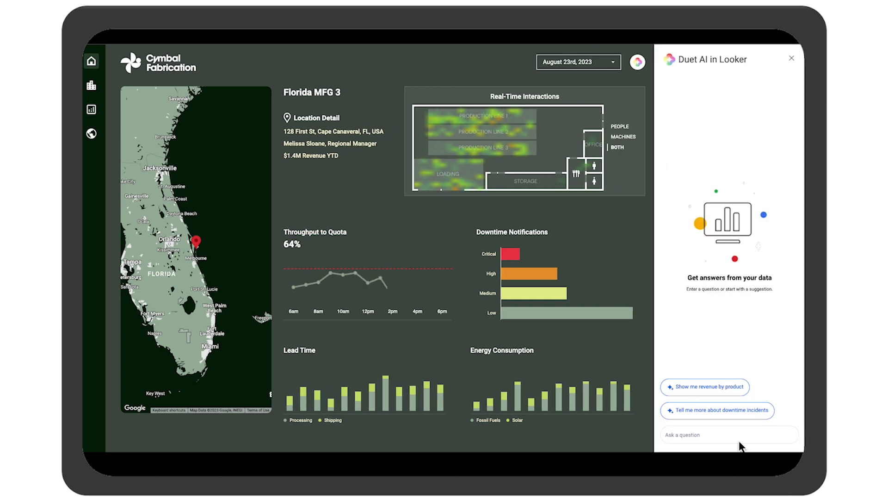
{"action": "type", "text": "Why did throug"}
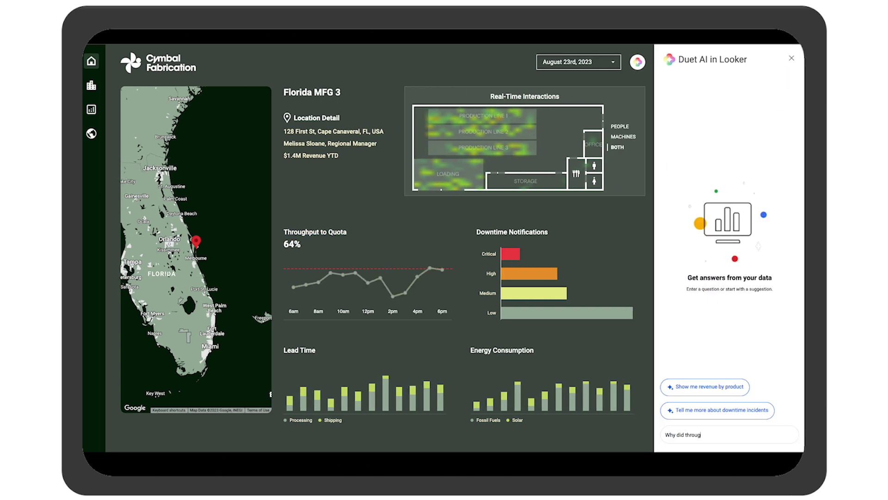
{"action": "type", "text": "hput drop at 2"}
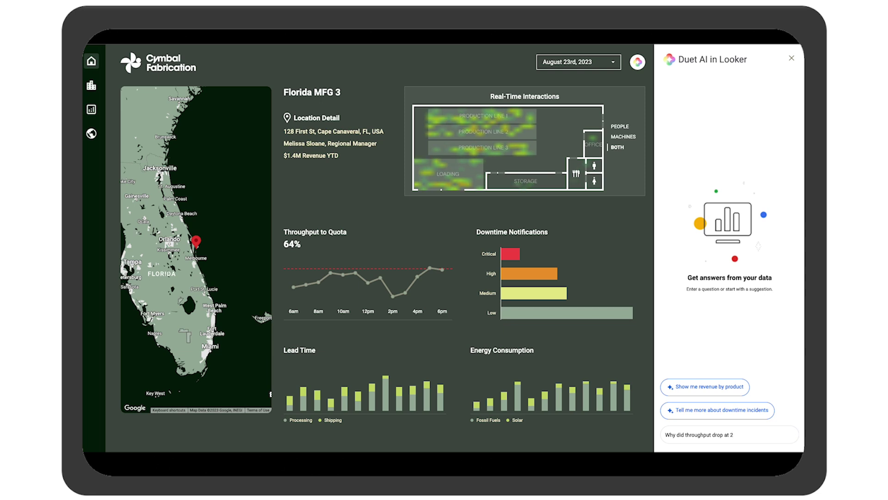
{"action": "type", "text": "pm?"}
- Ask Duet AI 'Why did throughput drop at 2pm?' and which metrics correlate with the dip
{"action": "key", "text": "Return"}
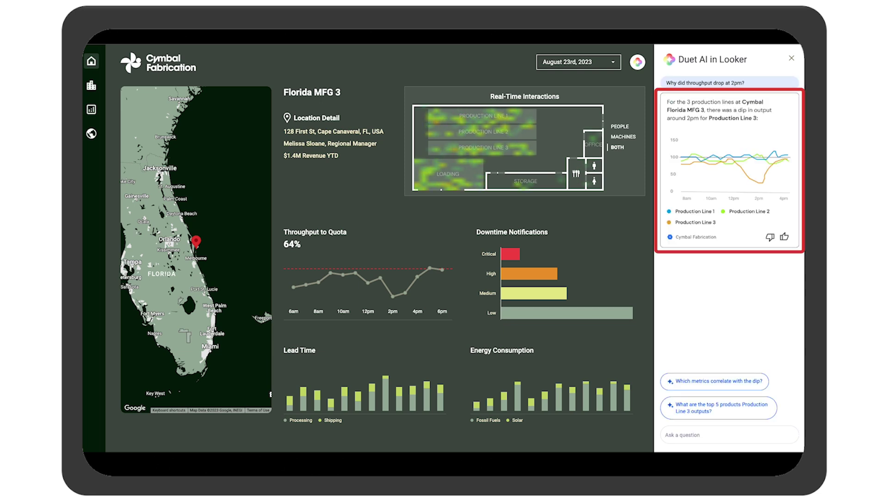
{"action": "left_click", "coordinate": [739, 386]}
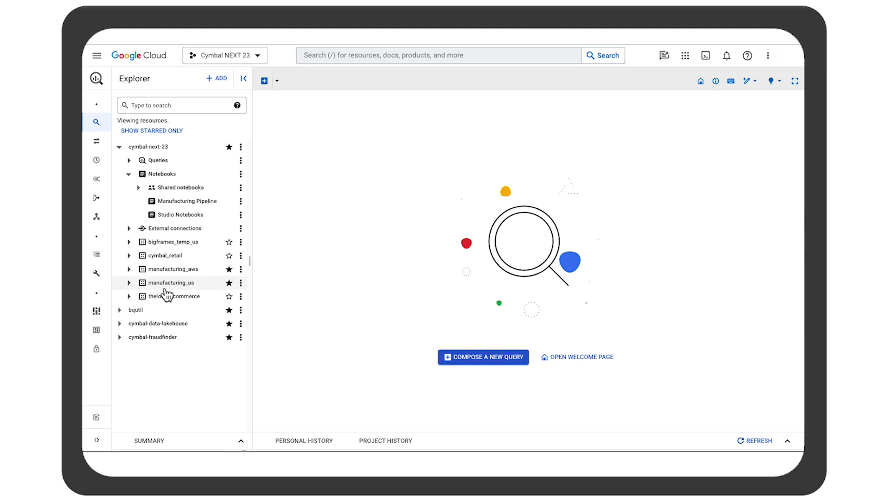
- Expand the manufacturing_us and manufacturing_aws datasets and open the throughput table
{"action": "left_click", "coordinate": [128, 284]}
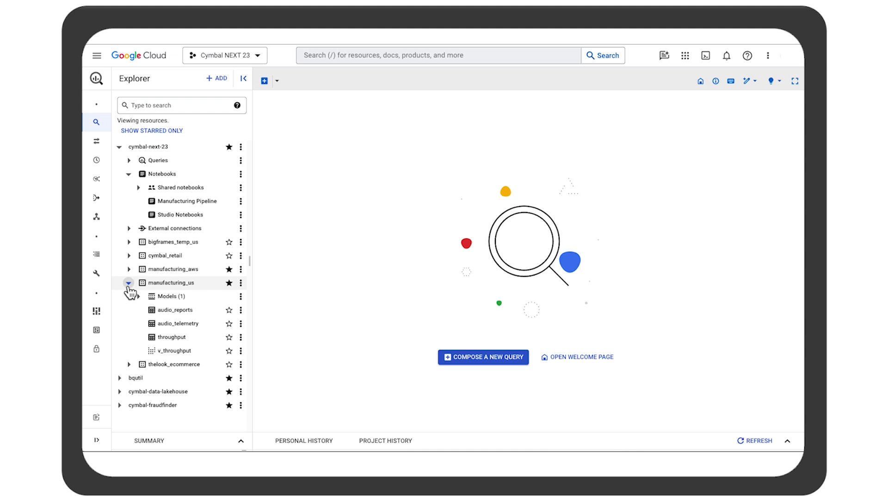
{"action": "left_click", "coordinate": [129, 270]}
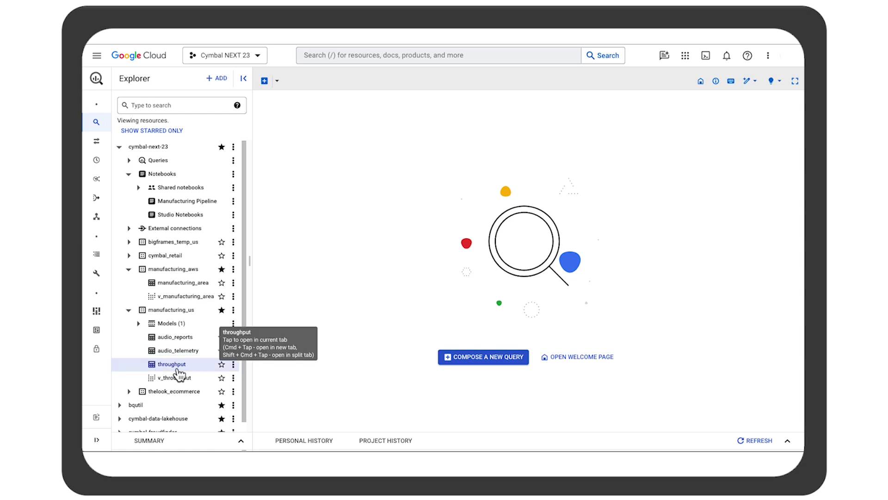
{"action": "left_click", "coordinate": [171, 364]}
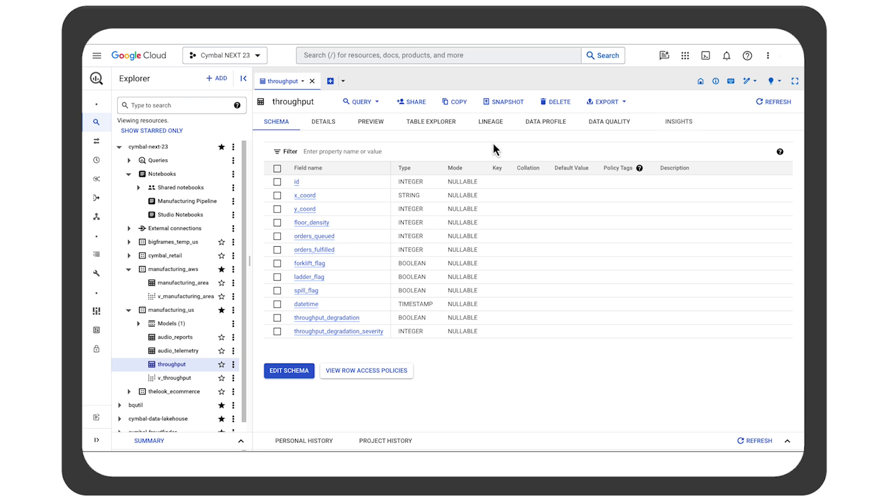
- Review the throughput table's data profile statistics and data quality rules
{"action": "left_click", "coordinate": [545, 122]}
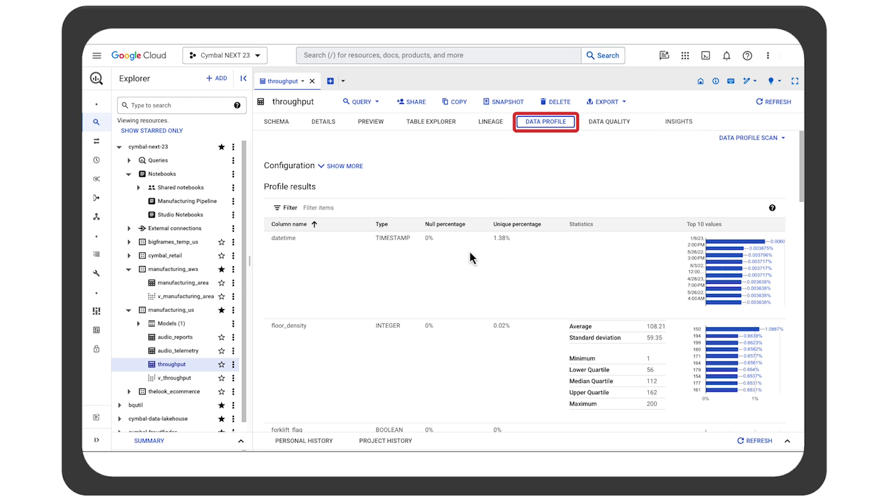
{"action": "scroll", "coordinate": [470, 252], "scroll_direction": "down", "scroll_amount": 2}
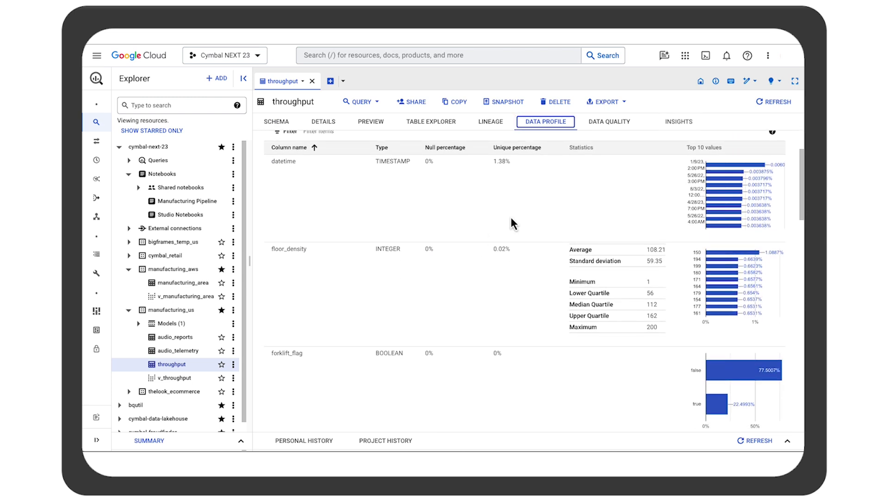
{"action": "left_click", "coordinate": [607, 129]}
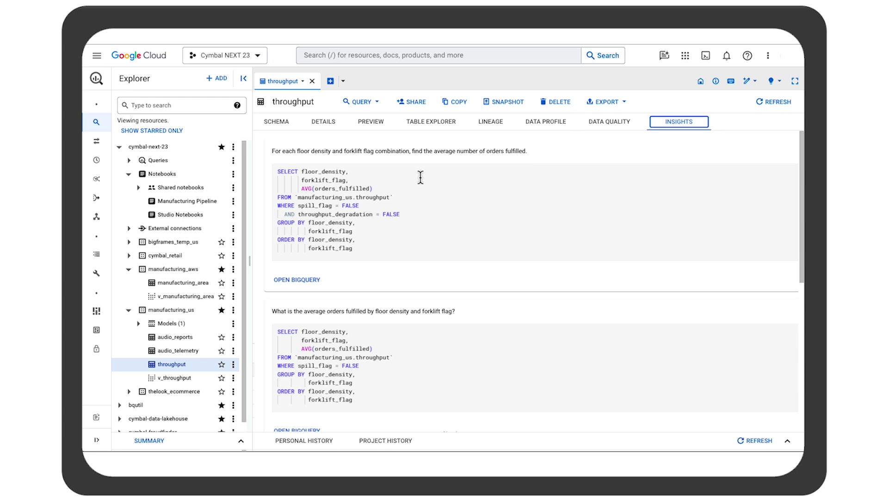
- Run the floor-density and forklift insight query, then add a code cell in the Manufacturing Pipeline notebook
{"action": "left_click", "coordinate": [306, 281]}
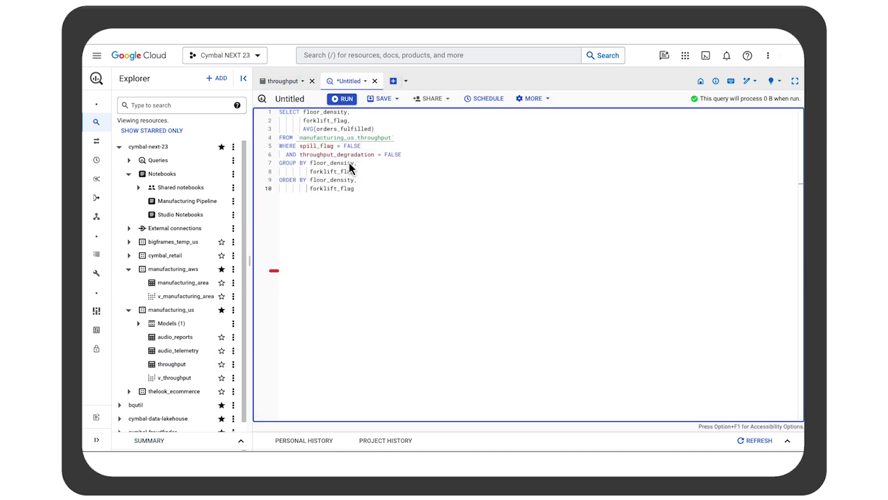
{"action": "left_click", "coordinate": [351, 103]}
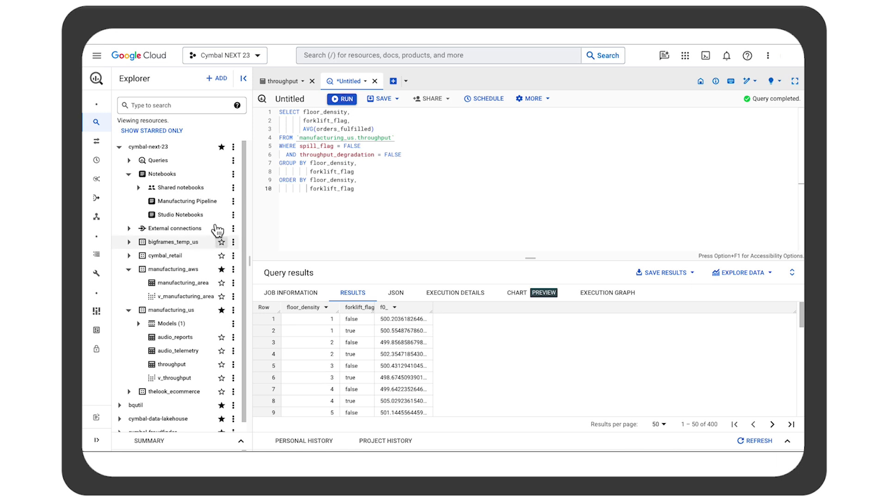
{"action": "left_click", "coordinate": [195, 208]}
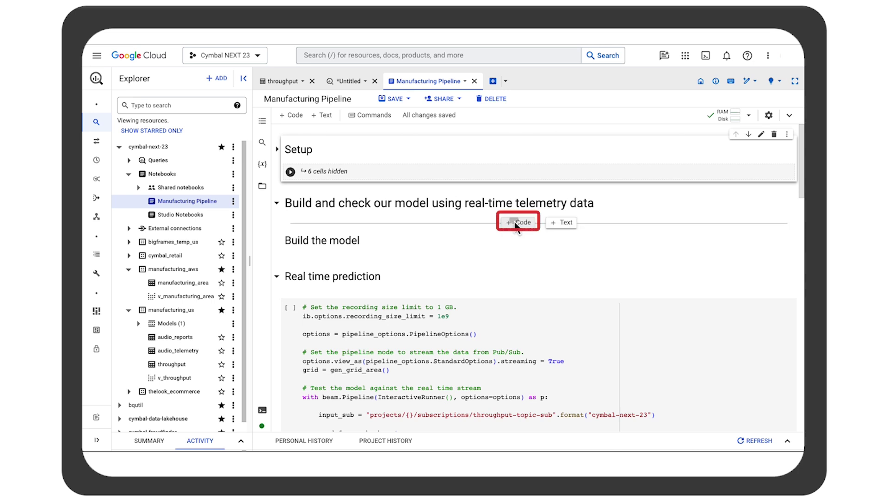
{"action": "left_click", "coordinate": [517, 222]}
- Generate the throughput_model logistic regression code from a prompt and train it
{"action": "left_click", "coordinate": [389, 236]}
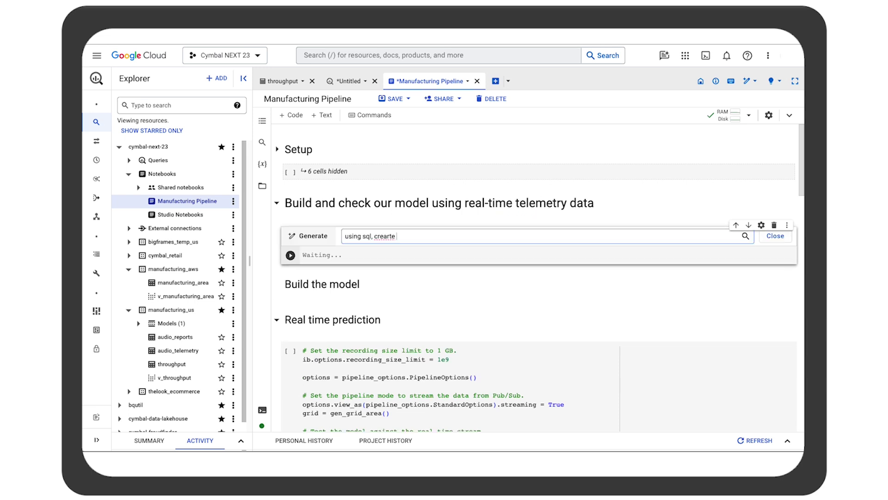
{"action": "type", "text": "using sql, creat"}
{"action": "type", "text": "te a lo"}
{"action": "key", "text": "BackSpace"}
{"action": "key", "text": "BackSpace"}
{"action": "type", "text": "logistic regression model"}
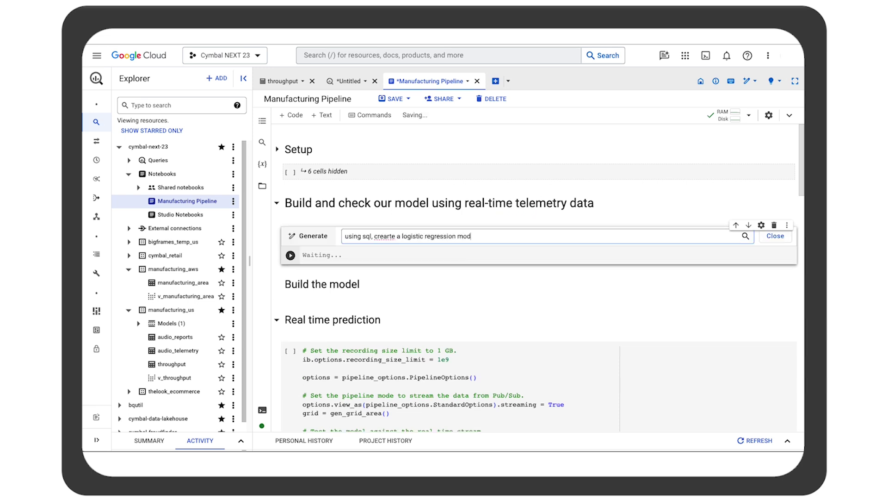
{"action": "type", "text": " from throughput"}
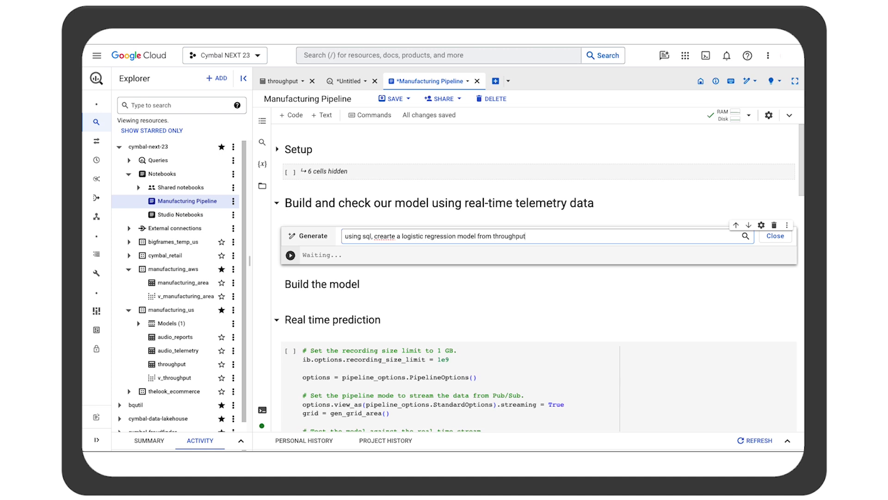
{"action": "type", "text": " and manufacturing_area"}
{"action": "key", "text": "Return"}
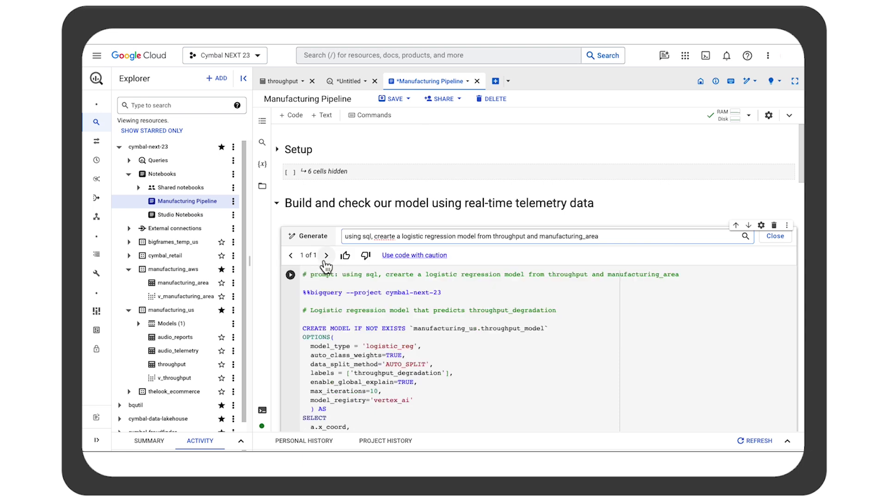
{"action": "scroll", "coordinate": [307, 288], "scroll_direction": "down", "scroll_amount": 2}
{"action": "scroll", "coordinate": [307, 288], "scroll_direction": "down", "scroll_amount": 1}
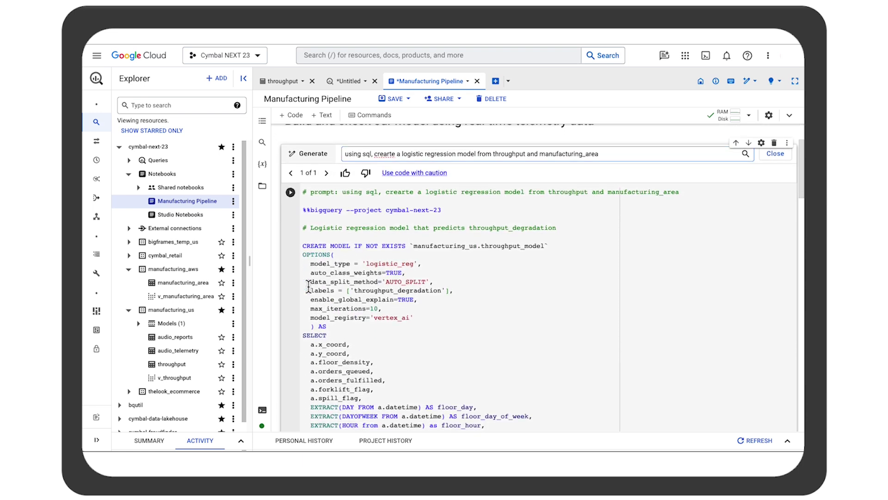
{"action": "scroll", "coordinate": [307, 288], "scroll_direction": "down", "scroll_amount": 1}
{"action": "scroll", "coordinate": [307, 288], "scroll_direction": "down", "scroll_amount": 1}
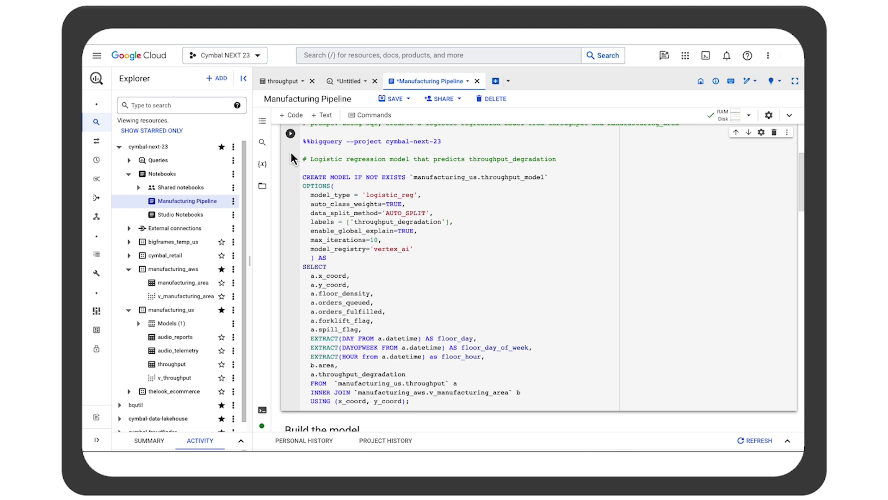
{"action": "left_click", "coordinate": [290, 137]}
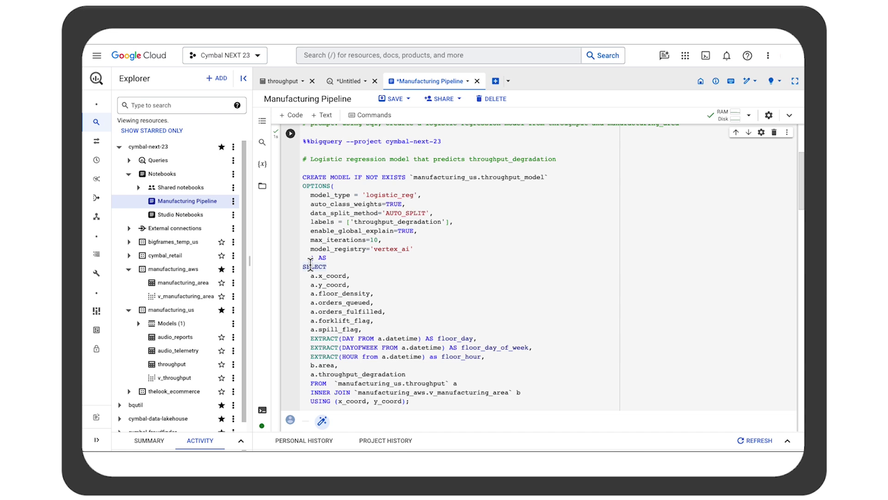
{"action": "scroll", "coordinate": [310, 266], "scroll_direction": "down", "scroll_amount": 1}
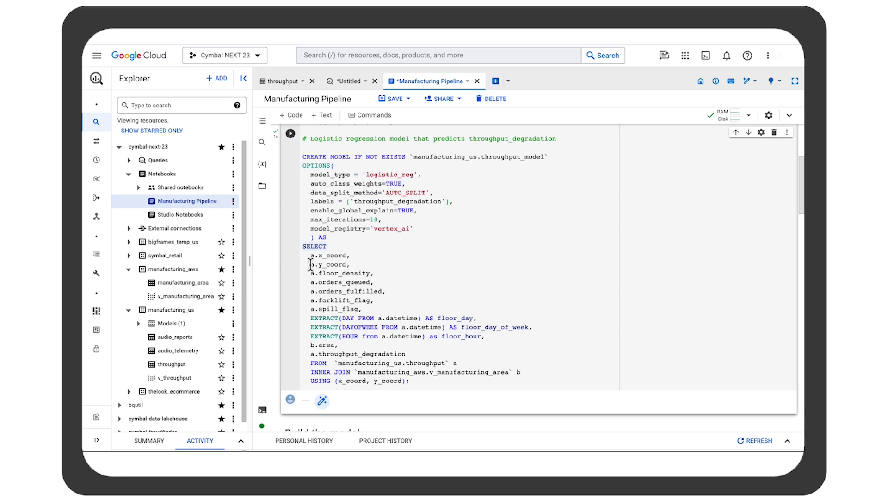
{"action": "scroll", "coordinate": [310, 265], "scroll_direction": "down", "scroll_amount": 2}
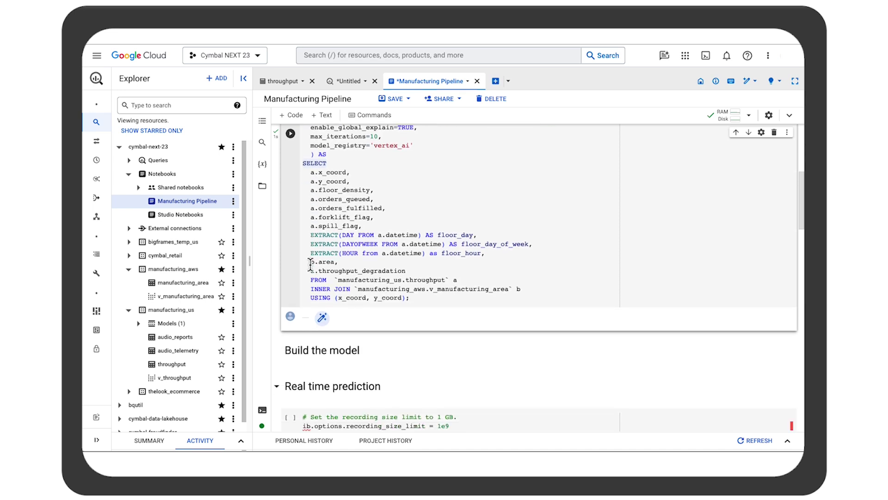
{"action": "scroll", "coordinate": [311, 265], "scroll_direction": "down", "scroll_amount": 2}
{"action": "scroll", "coordinate": [291, 272], "scroll_direction": "down", "scroll_amount": 1}
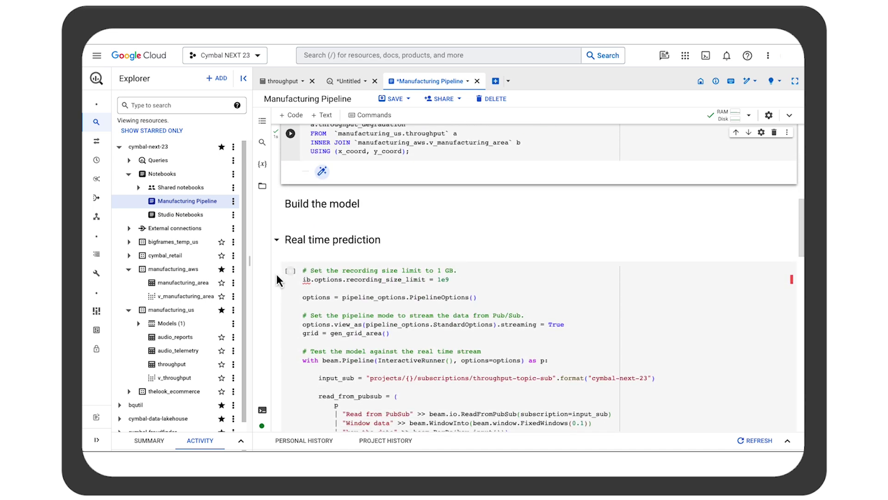
- Run the real-time prediction cell to stream predicted throughput degradation, yielding 160 rows
{"action": "left_click", "coordinate": [291, 271]}
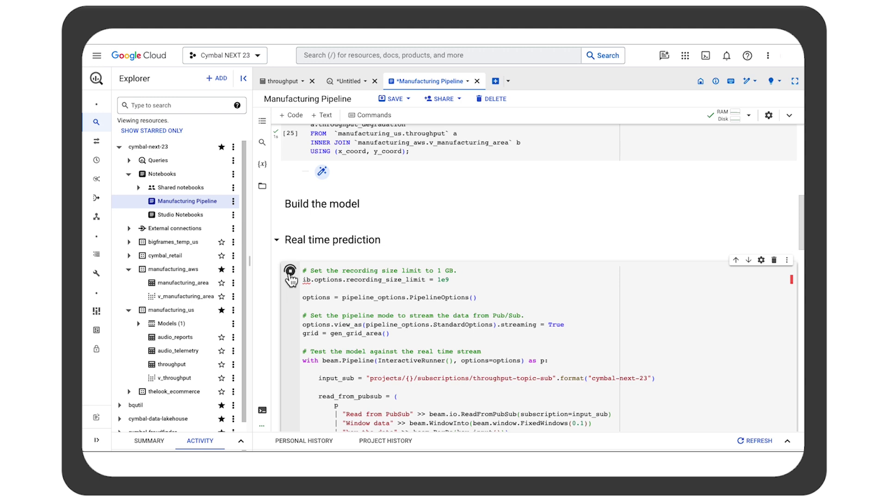
{"action": "scroll", "coordinate": [292, 271], "scroll_direction": "down", "scroll_amount": 5}
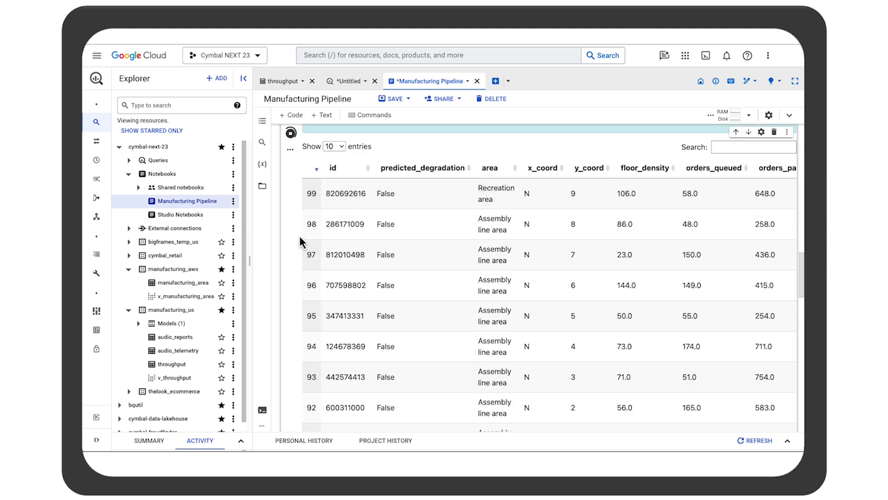
{"action": "scroll", "coordinate": [299, 234], "scroll_direction": "down", "scroll_amount": 1}
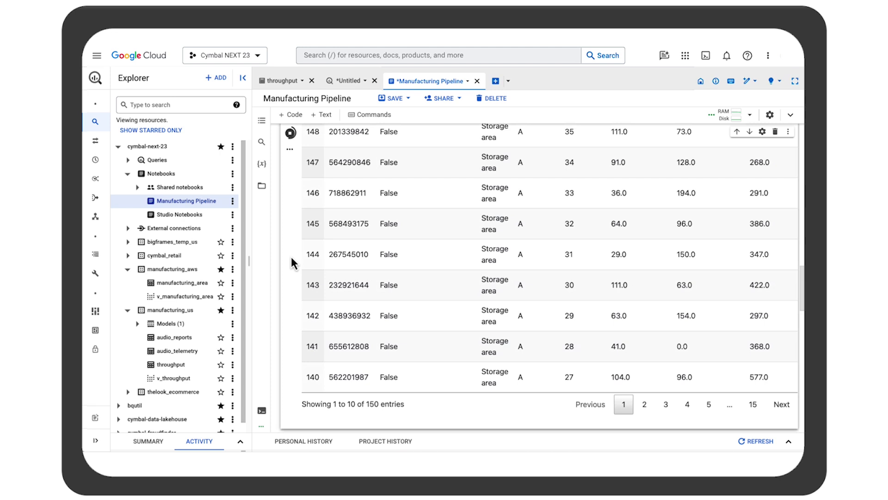
{"action": "scroll", "coordinate": [291, 254], "scroll_direction": "down", "scroll_amount": 2}
{"action": "scroll", "coordinate": [290, 255], "scroll_direction": "down", "scroll_amount": 2}
{"action": "scroll", "coordinate": [290, 255], "scroll_direction": "down", "scroll_amount": 2}
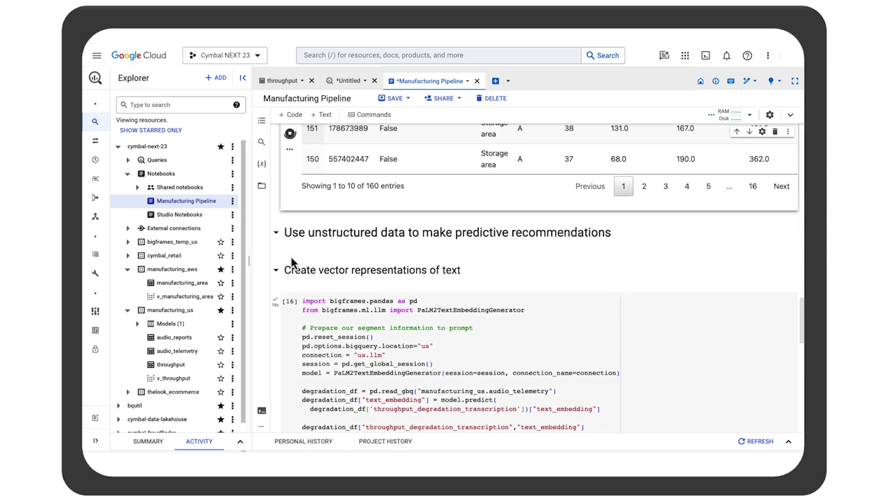
{"action": "scroll", "coordinate": [290, 257], "scroll_direction": "down", "scroll_amount": 1}
- Run the transcript embedding, best-match report search and PaLM2 maintenance recommendation cells
{"action": "left_click", "coordinate": [290, 255]}
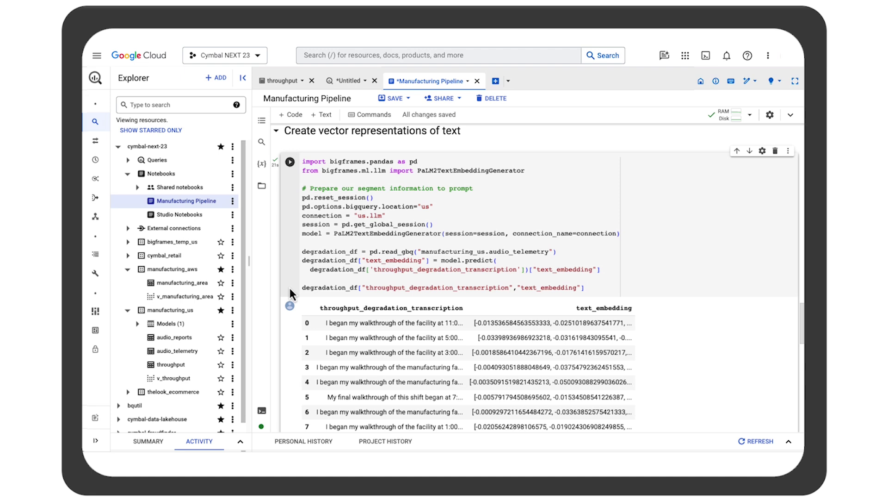
{"action": "scroll", "coordinate": [291, 289], "scroll_direction": "down", "scroll_amount": 1}
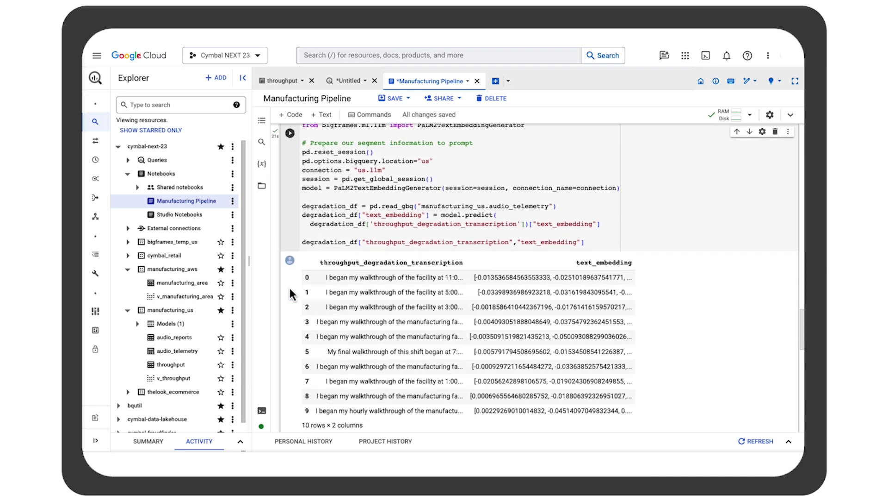
{"action": "scroll", "coordinate": [290, 294], "scroll_direction": "down", "scroll_amount": 1}
{"action": "scroll", "coordinate": [290, 294], "scroll_direction": "down", "scroll_amount": 4}
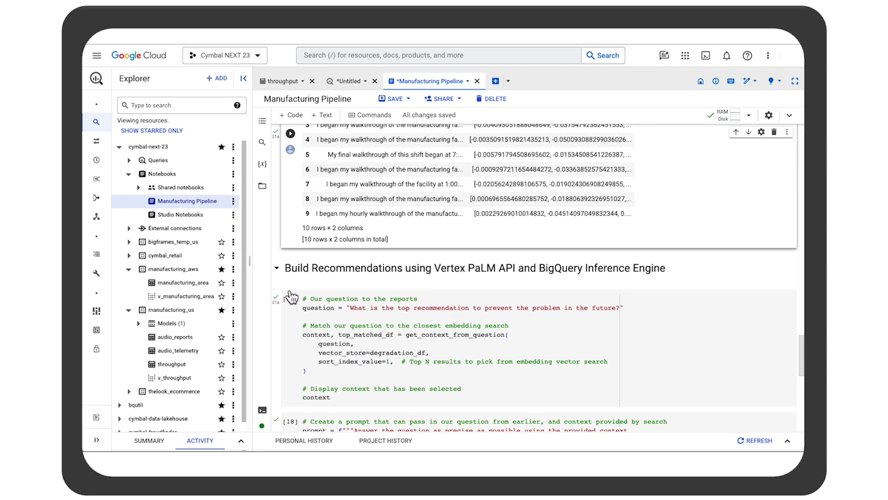
{"action": "left_click", "coordinate": [290, 299]}
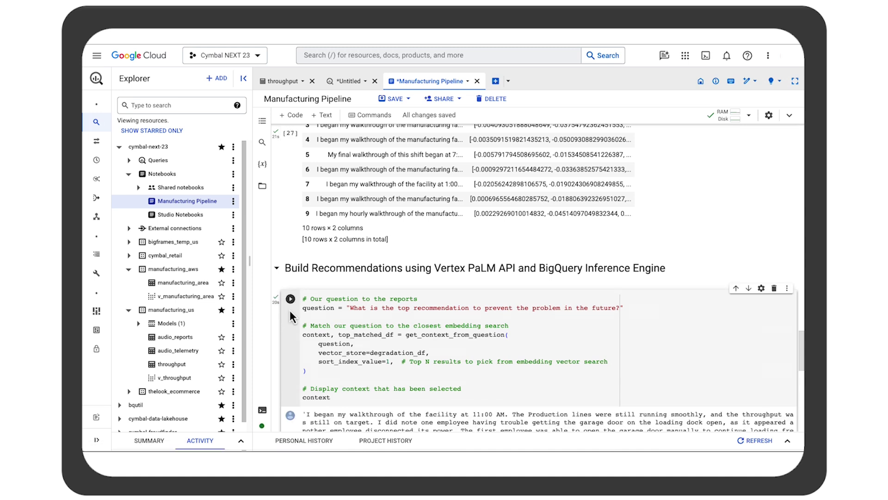
{"action": "scroll", "coordinate": [288, 309], "scroll_direction": "down", "scroll_amount": 1}
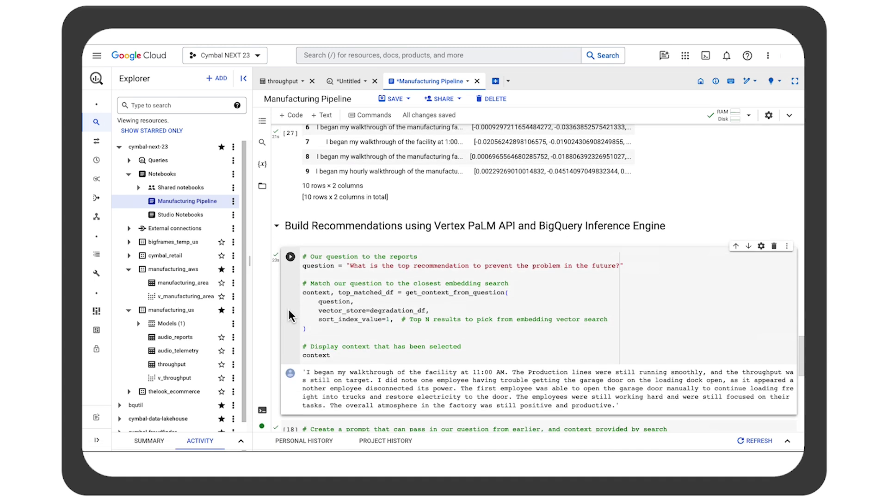
{"action": "scroll", "coordinate": [289, 309], "scroll_direction": "down", "scroll_amount": 2}
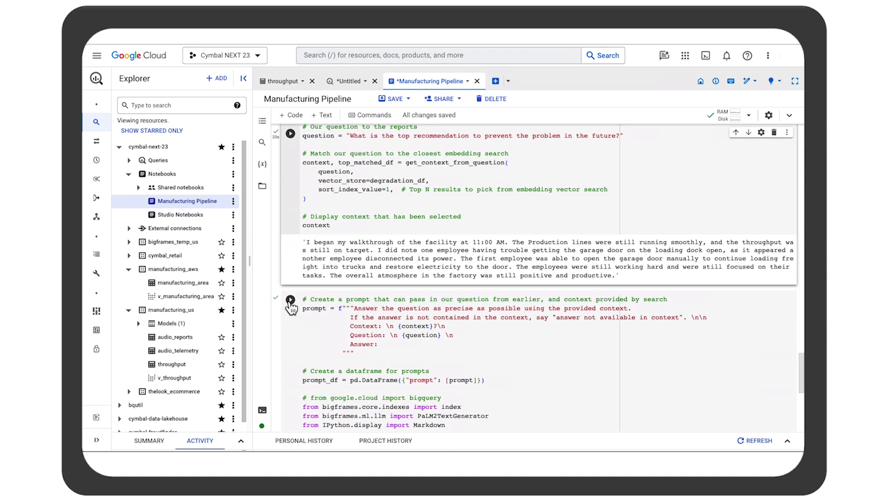
{"action": "left_click", "coordinate": [291, 300]}
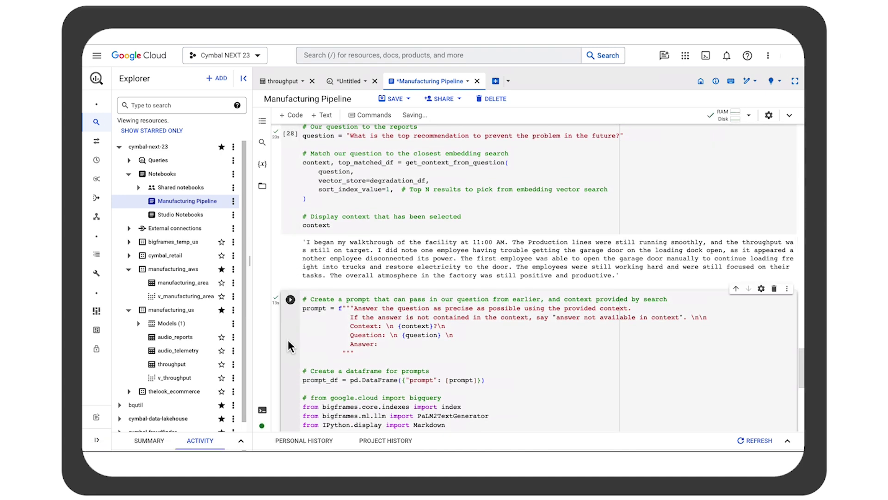
{"action": "scroll", "coordinate": [288, 340], "scroll_direction": "down", "scroll_amount": 3}
{"action": "scroll", "coordinate": [289, 339], "scroll_direction": "down", "scroll_amount": 2}
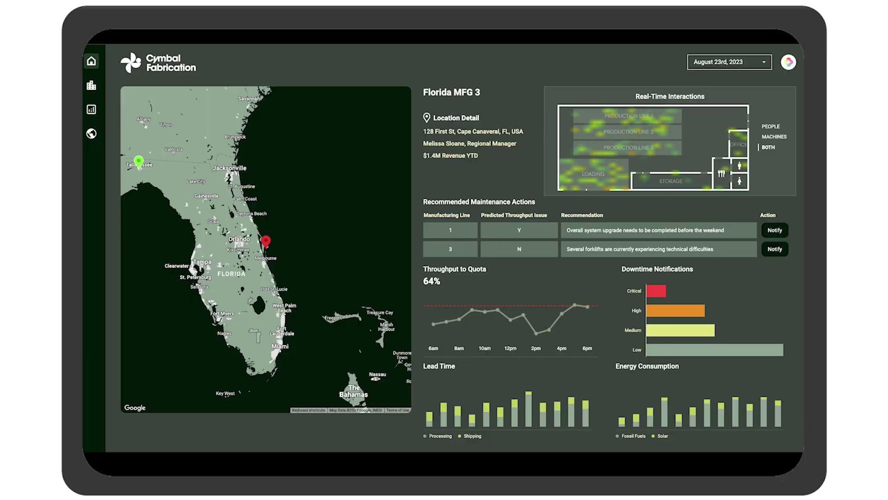
- Highlight the Recommended Maintenance Actions heading on the Florida MFG 3 dashboard
{"action": "left_click_drag", "start_coordinate": [422, 202], "coordinate": [539, 205]}
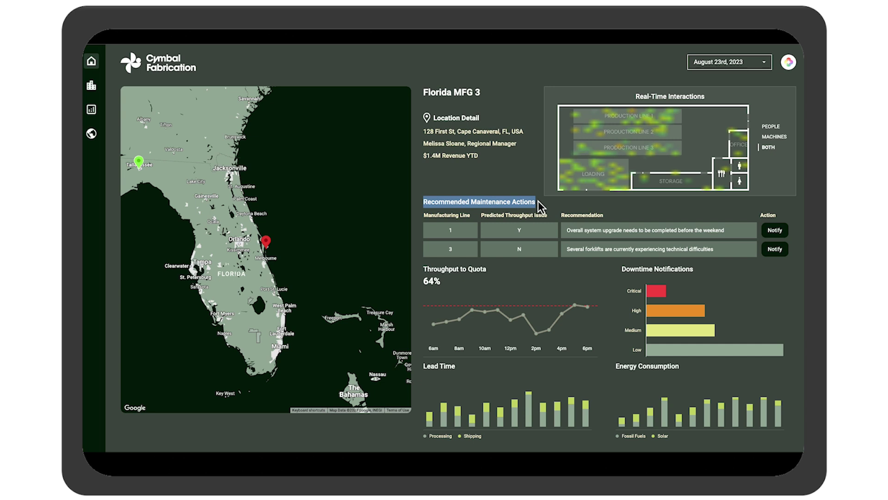